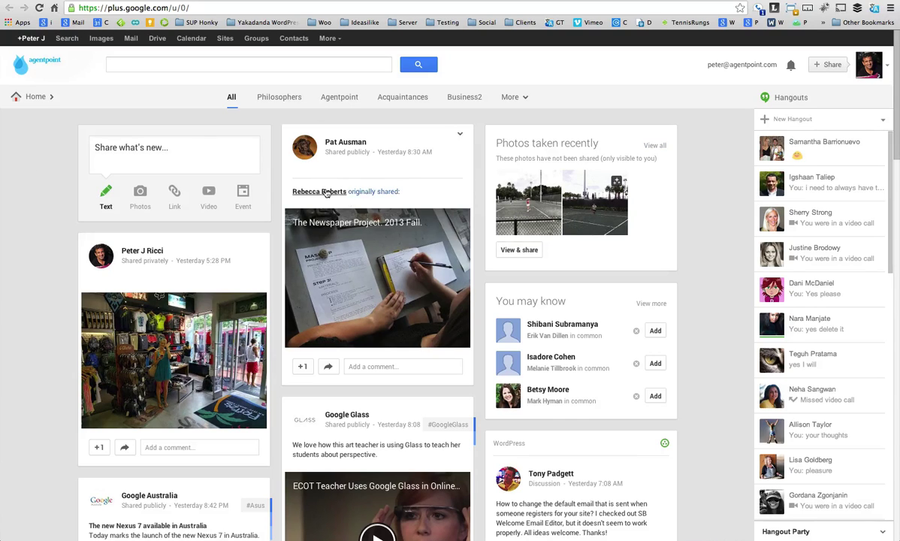
Go to the Google+ Events page through the left navigation menu and scroll the event list
mouse_move(15, 95)
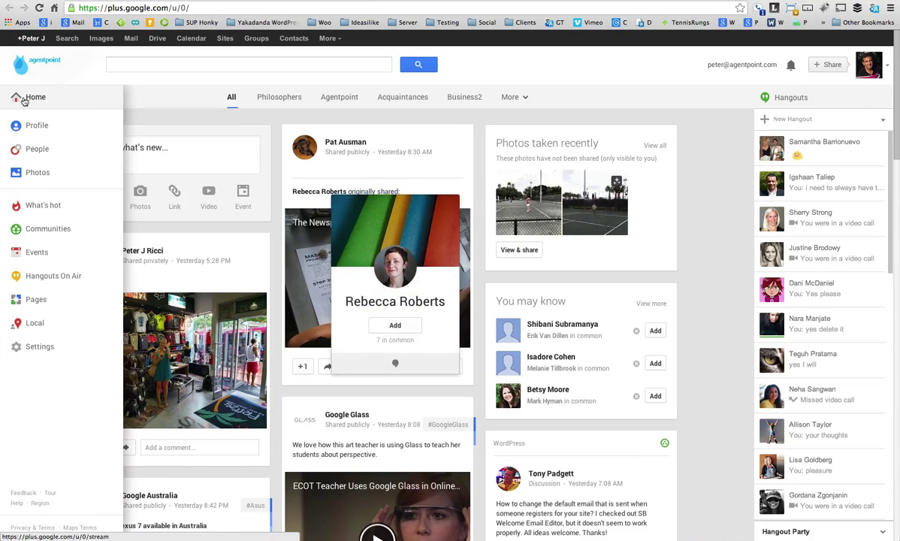
left_click(31, 255)
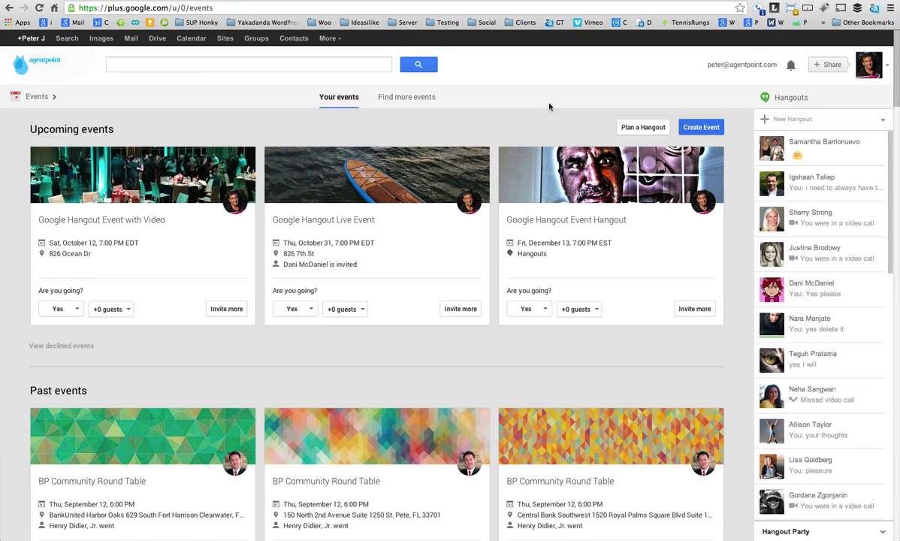
scroll(312, 199, "down", 1)
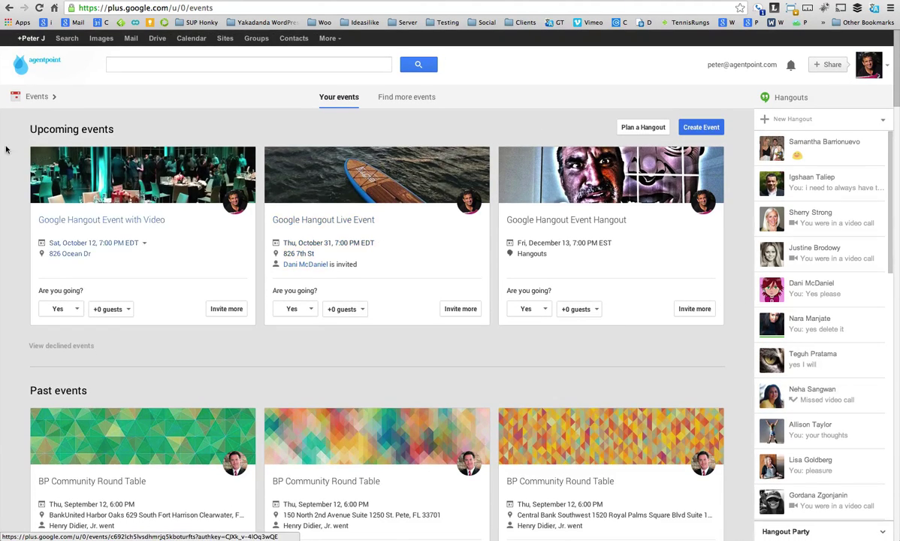
Start a new event and turn on Advanced 'Show more options' to reveal website, ticket, YouTube and transit fields
left_click(693, 128)
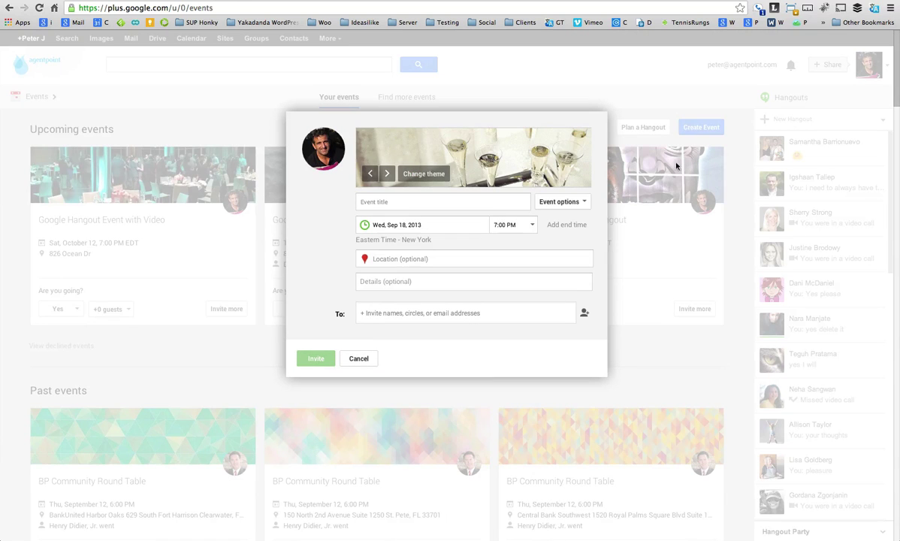
left_click(584, 260)
left_click(562, 202)
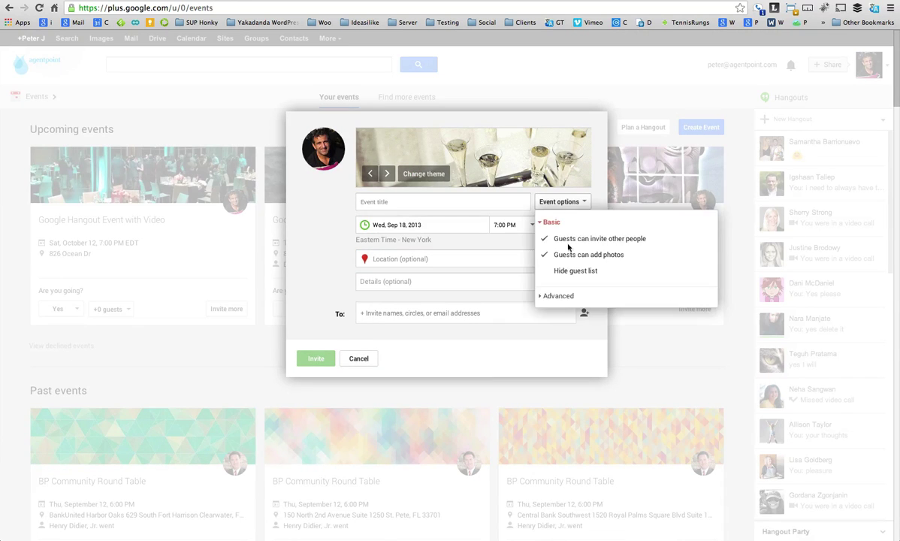
left_click(560, 296)
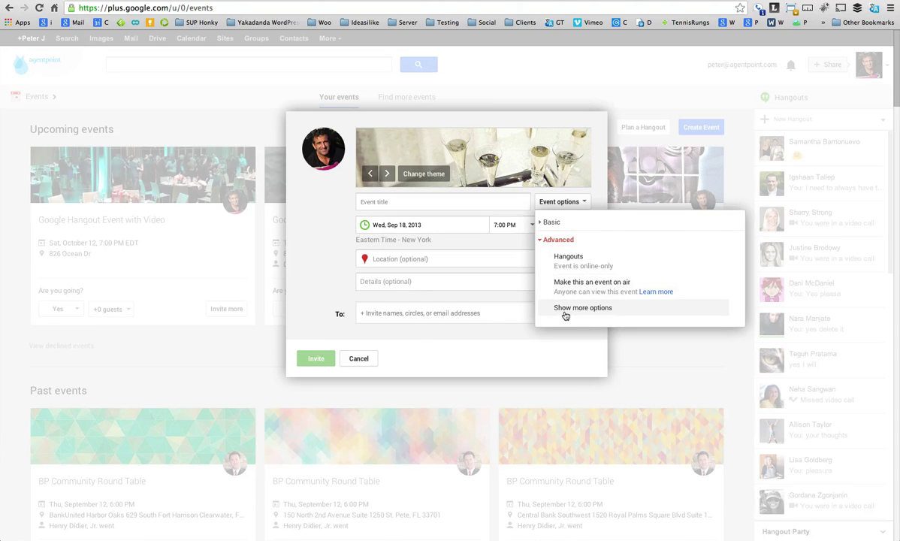
left_click(566, 313)
left_click(314, 250)
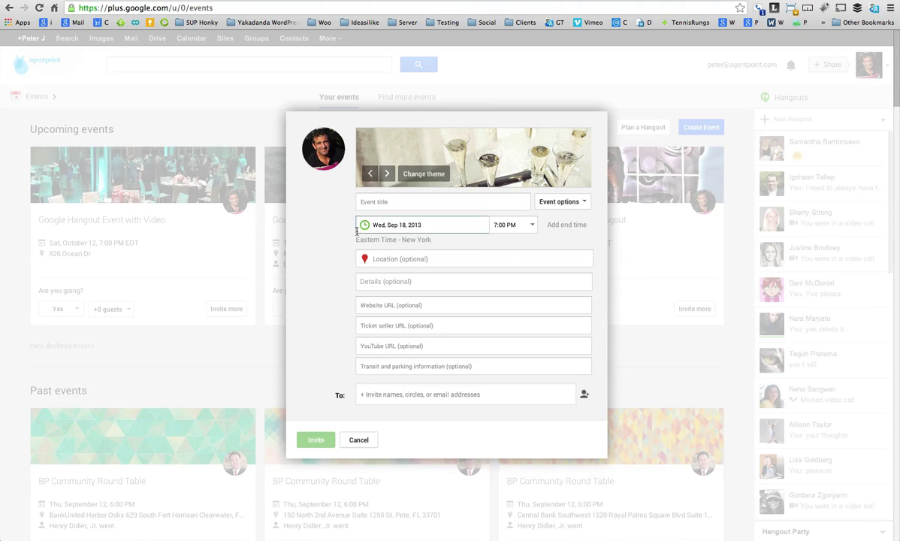
left_click(377, 202)
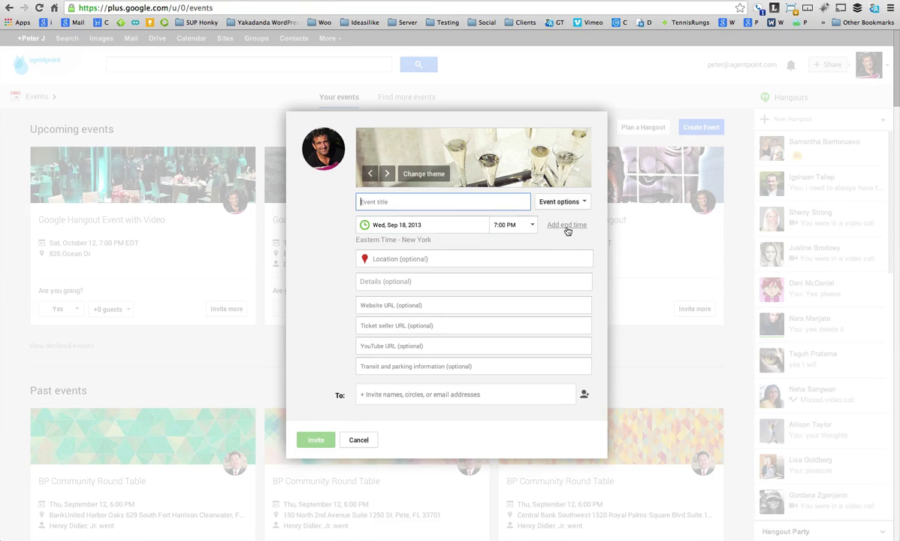
Set the event location to 826 Euclid Avenue, Miami Beach, leaving details, ticket and YouTube fields empty
left_click(395, 260)
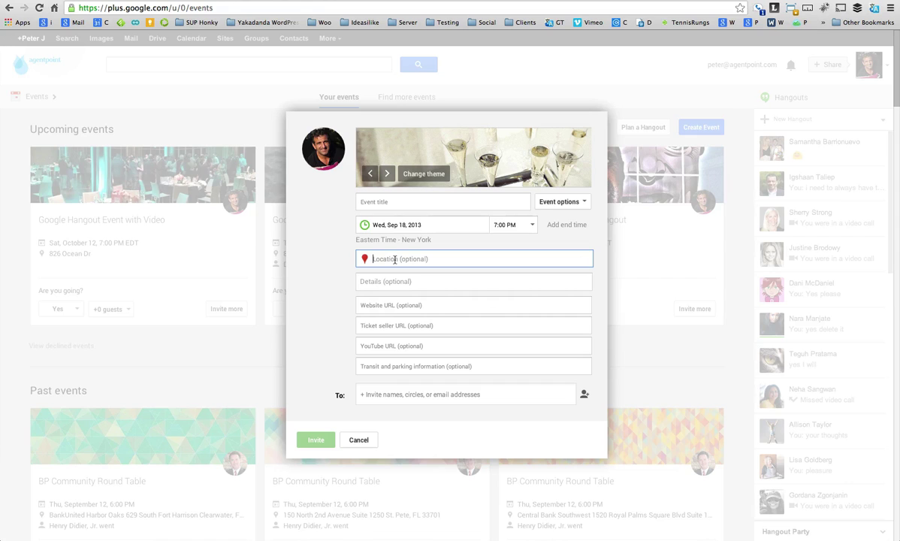
type("826 euclid")
left_click(409, 277)
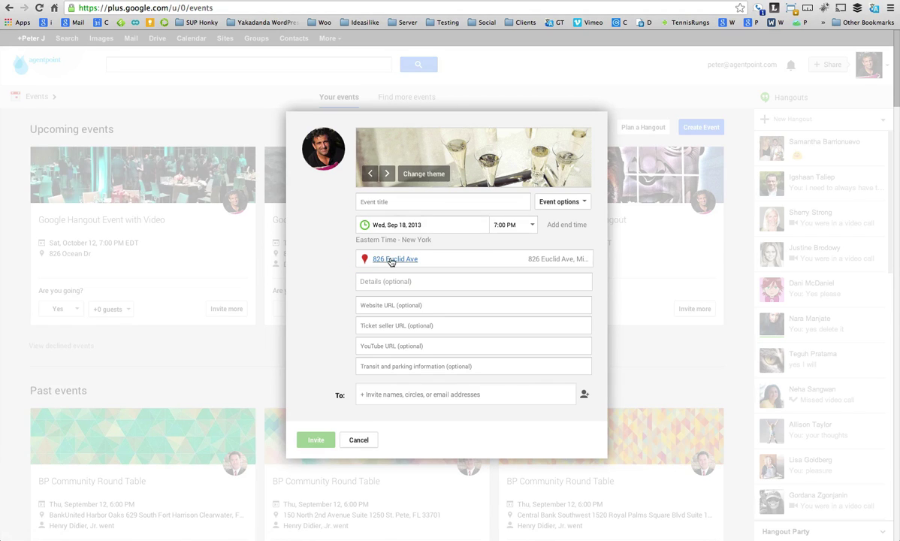
left_click(377, 281)
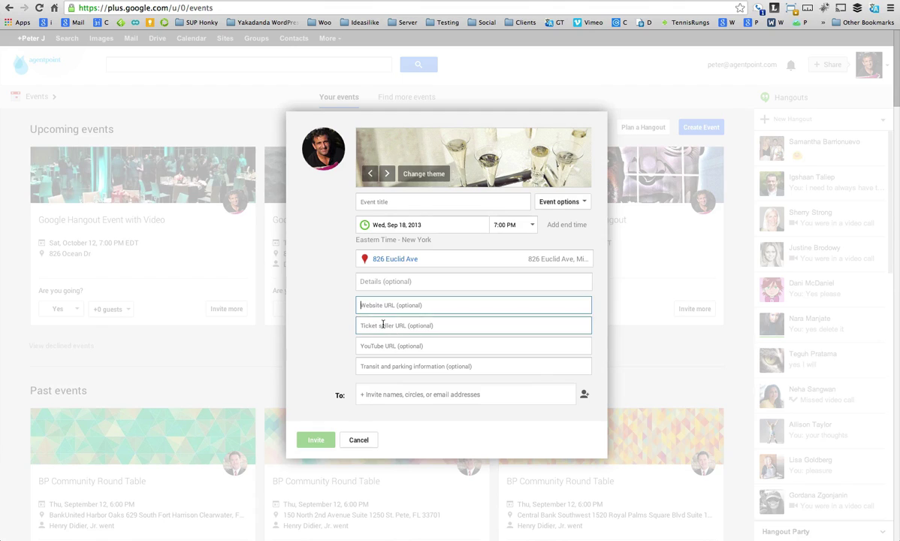
left_click(383, 325)
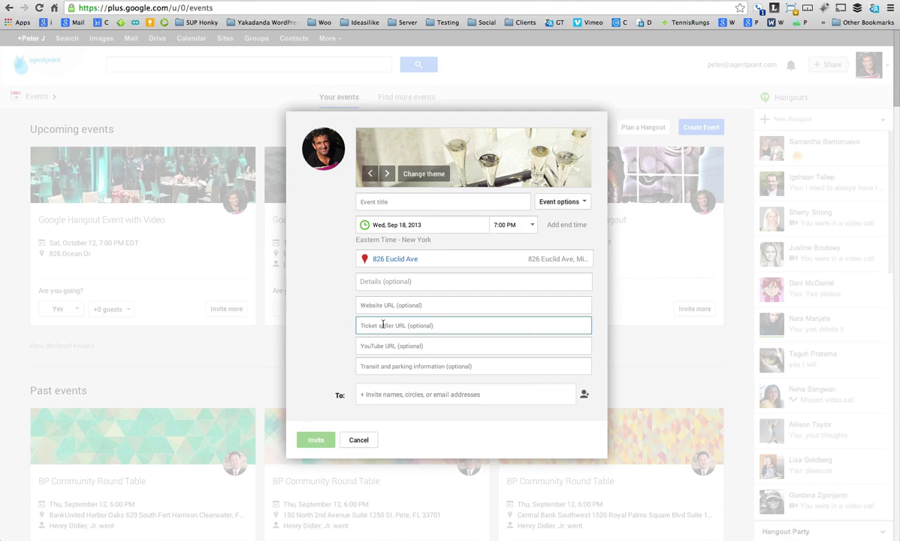
left_click(390, 345)
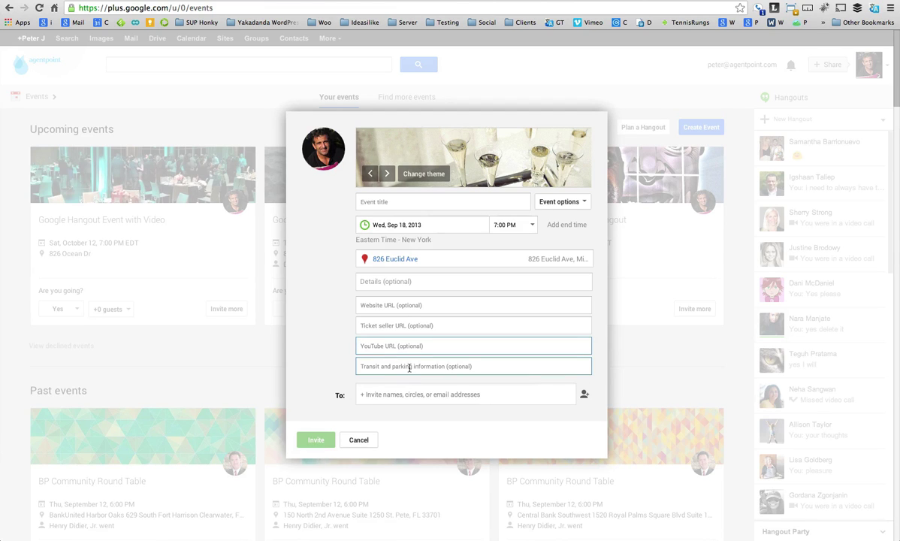
Look over the invite suggestions, then cancel the unfinished event without saving
left_click(443, 394)
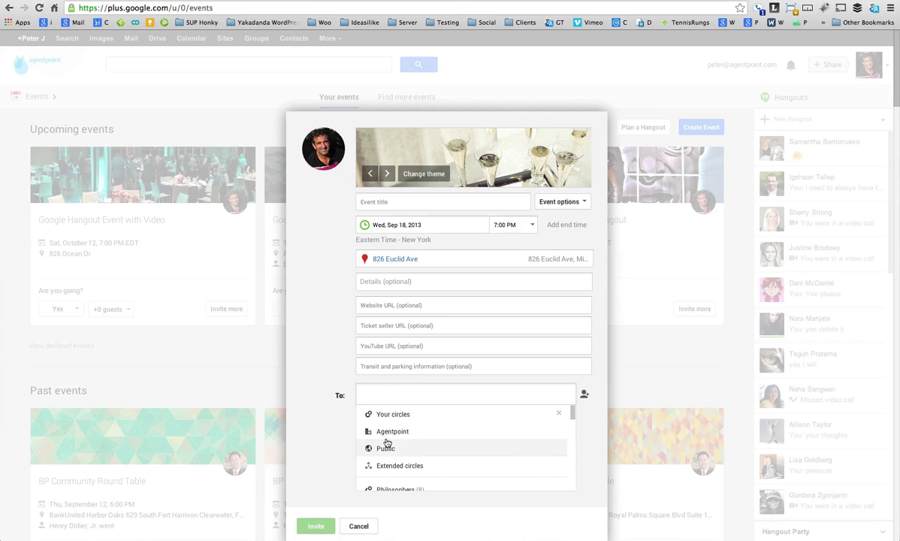
left_click(327, 346)
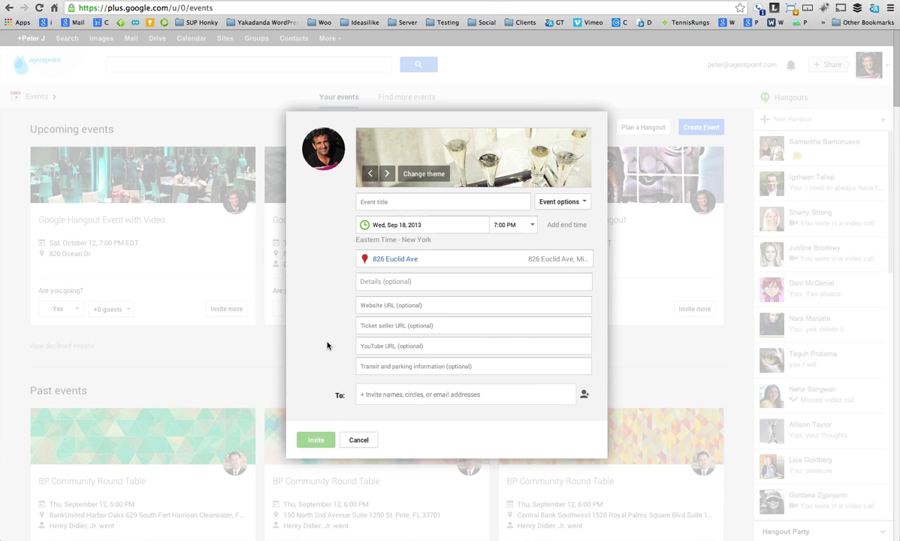
left_click(351, 440)
Review the Google Hangout Event with Video page, then return to it from the Your events list
left_click(139, 223)
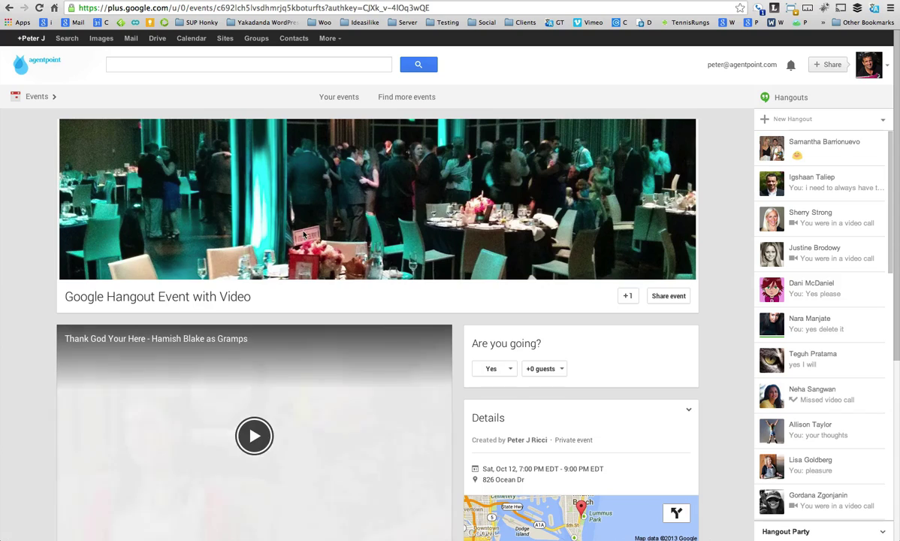
scroll(313, 238, "down", 5)
scroll(313, 237, "up", 5)
scroll(345, 218, "down", 2)
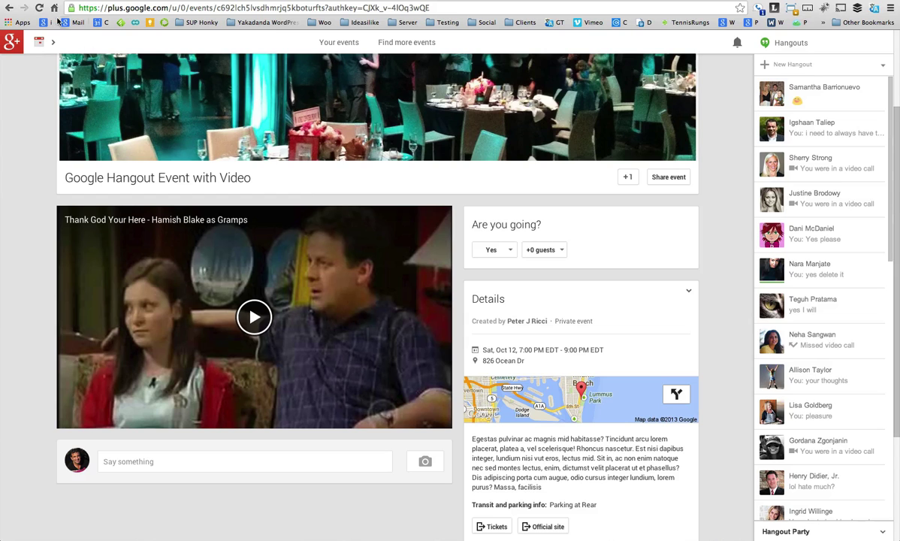
scroll(347, 245, "down", 3)
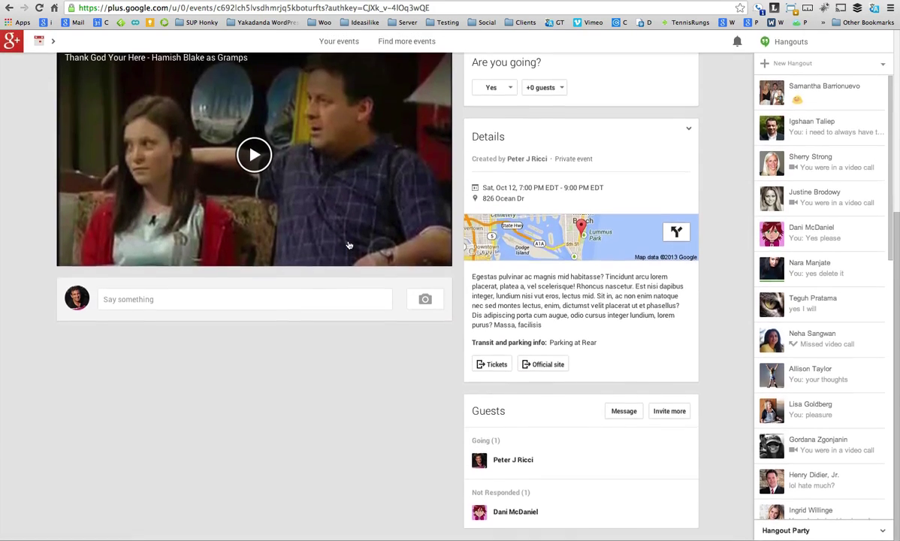
scroll(350, 245, "up", 5)
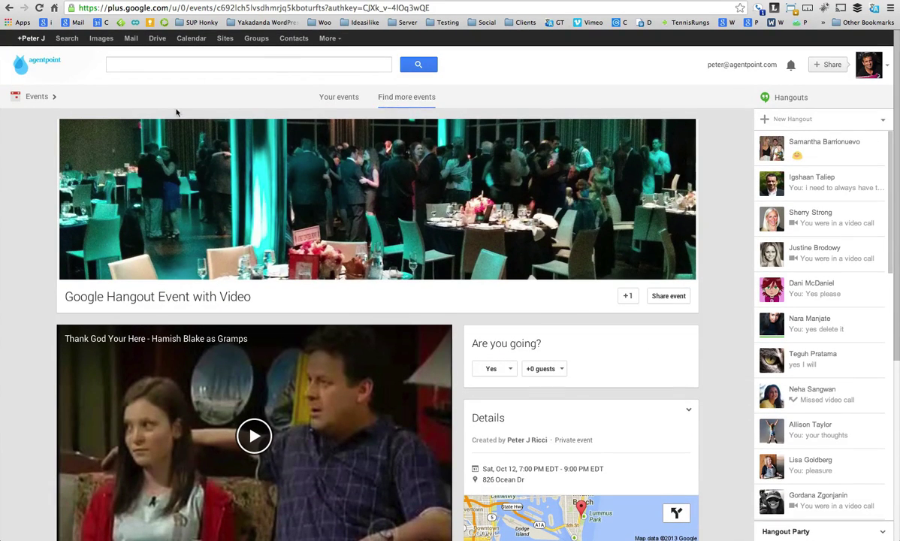
left_click(9, 9)
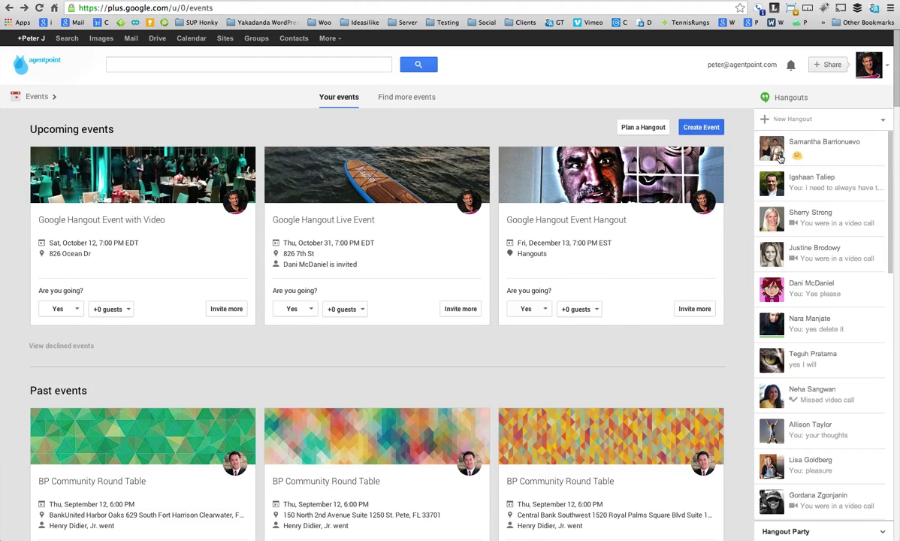
mouse_move(782, 147)
left_click(865, 0)
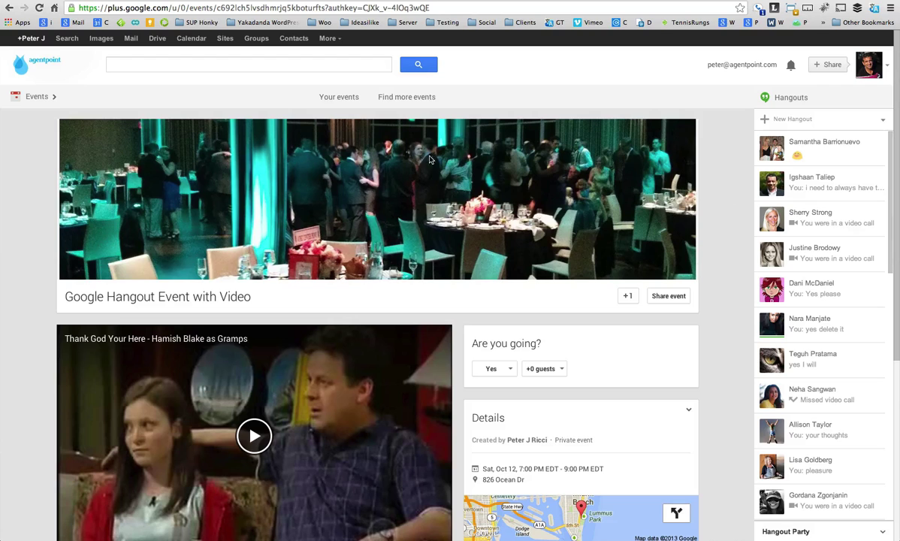
Share the Google Hangout Event with Video event with a Public audience
left_click(669, 296)
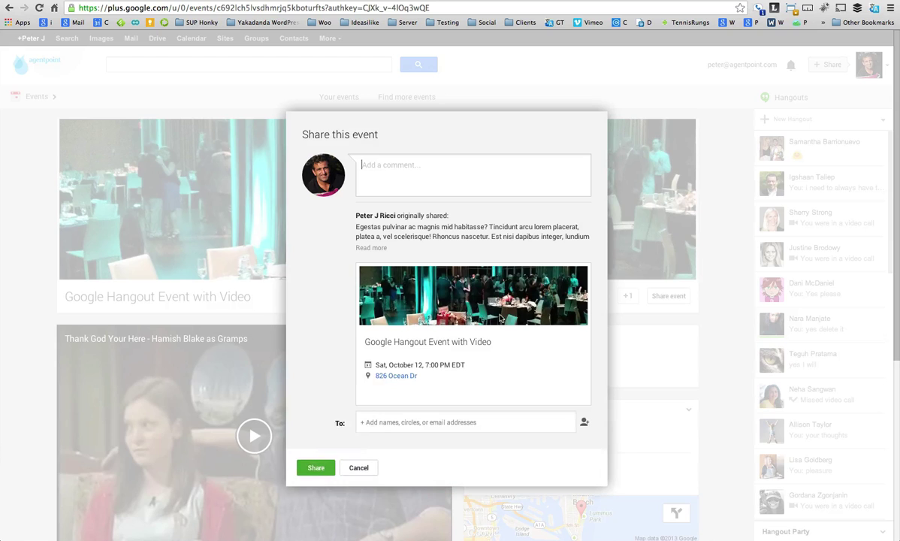
left_click(395, 423)
left_click(384, 477)
left_click(335, 449)
left_click(326, 468)
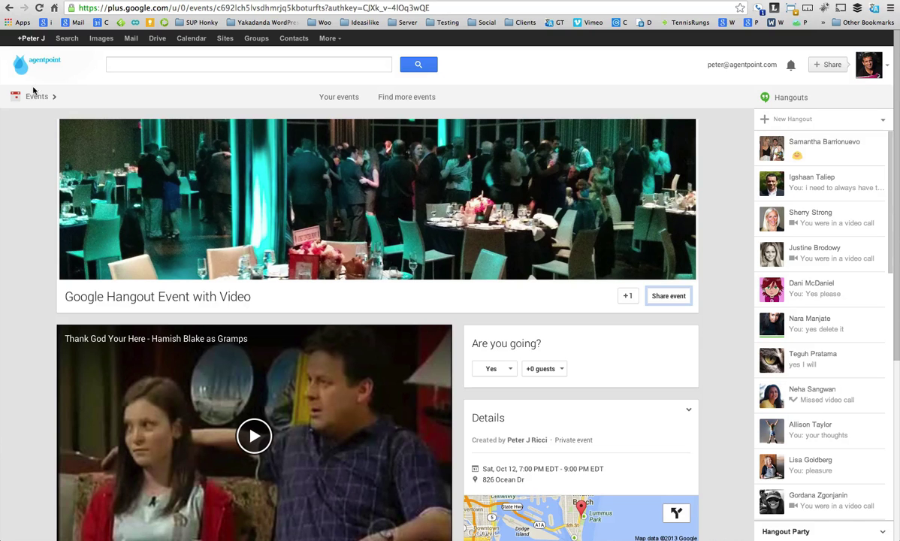
Bring up the Embed post code for the shared event post on the profile's Posts page
mouse_move(34, 97)
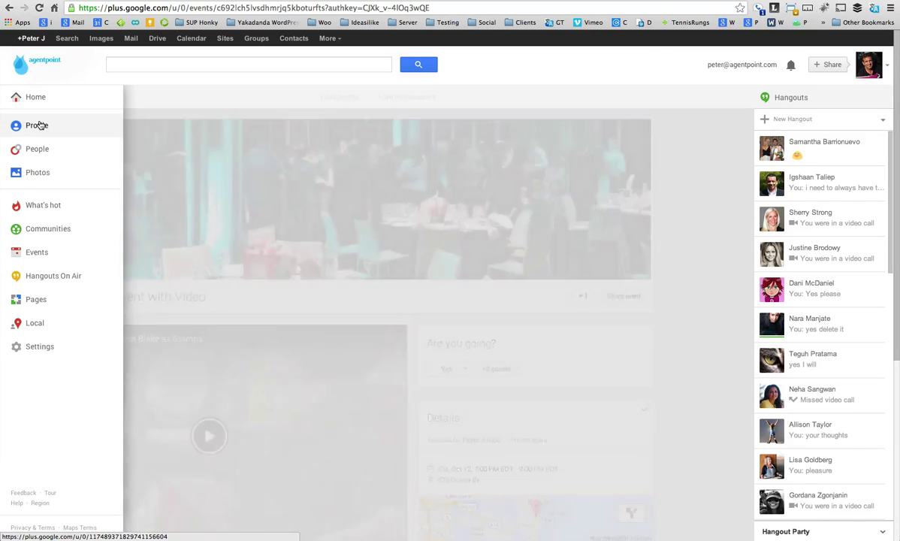
left_click(39, 125)
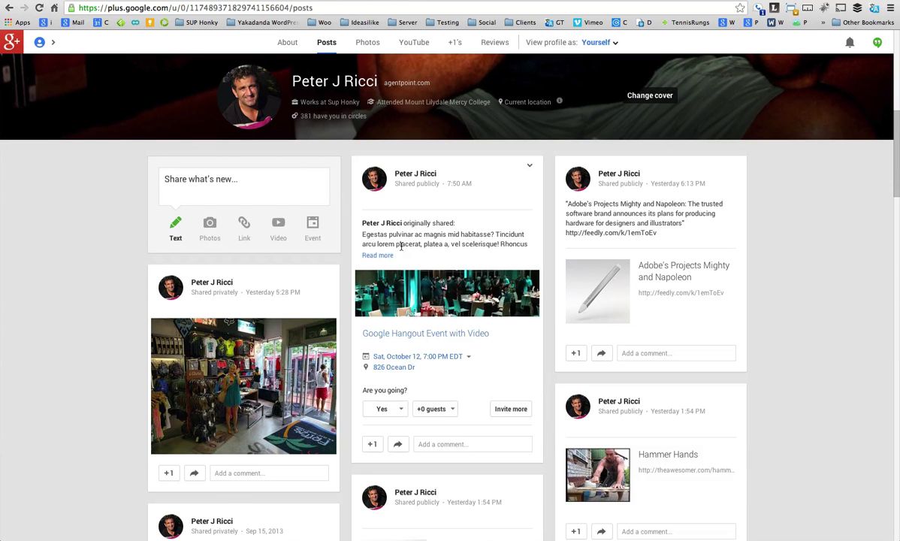
left_click(530, 167)
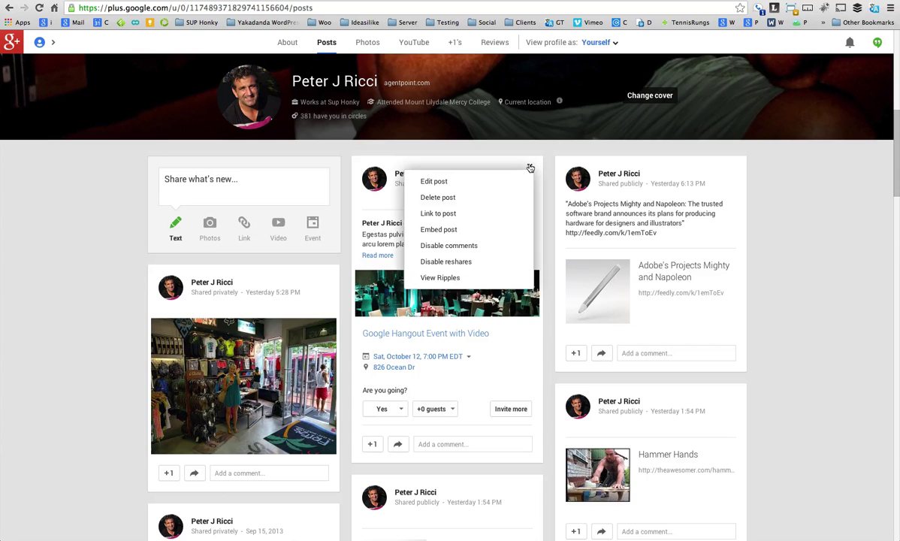
left_click(451, 230)
Select and copy the widget embed code through </div>, then close the embed window
left_click(350, 225)
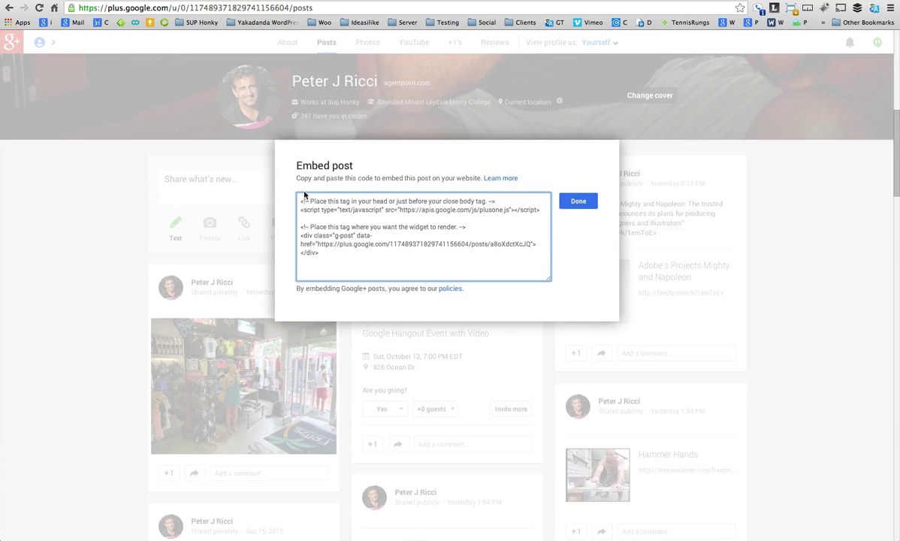
left_click_drag(324, 210, 521, 211)
left_click(399, 237)
left_click_drag(320, 255, 299, 231)
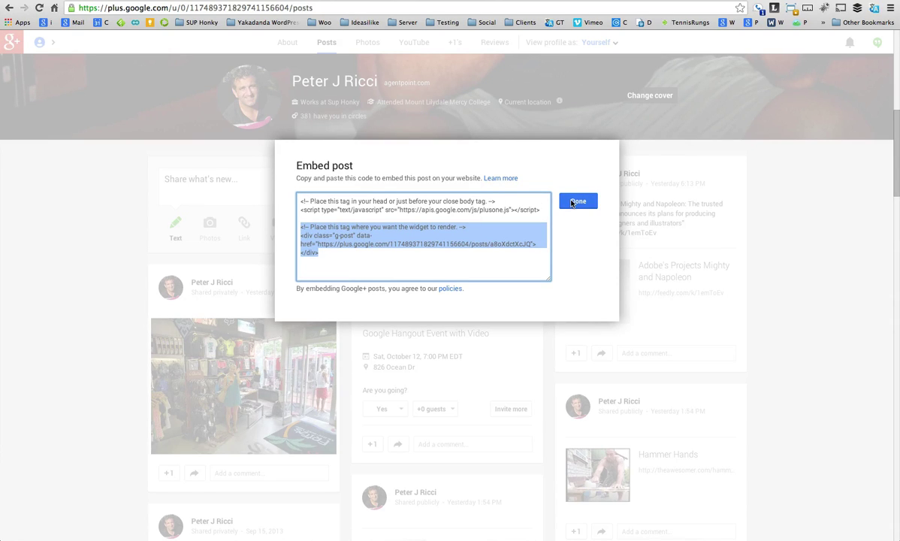
left_click(305, 240)
left_click_drag(320, 254, 295, 232)
left_click(576, 202)
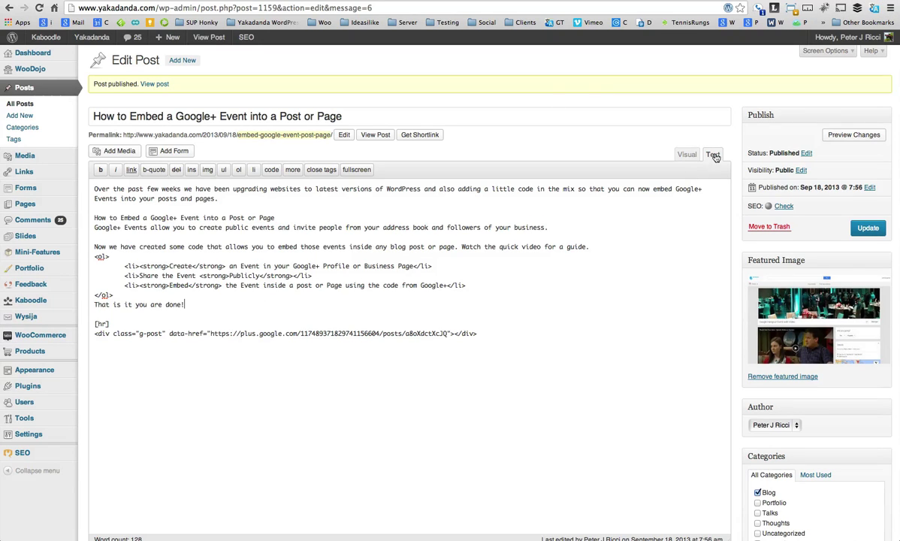
In the Text tab, check the [hr] line and the g-post embed code line beneath it
mouse_move(113, 324)
left_mouse_down()
mouse_move(95, 324)
mouse_move(110, 324)
left_mouse_up()
left_click(96, 324)
left_click(96, 324)
left_click(410, 323)
left_click_drag(478, 333, 92, 333)
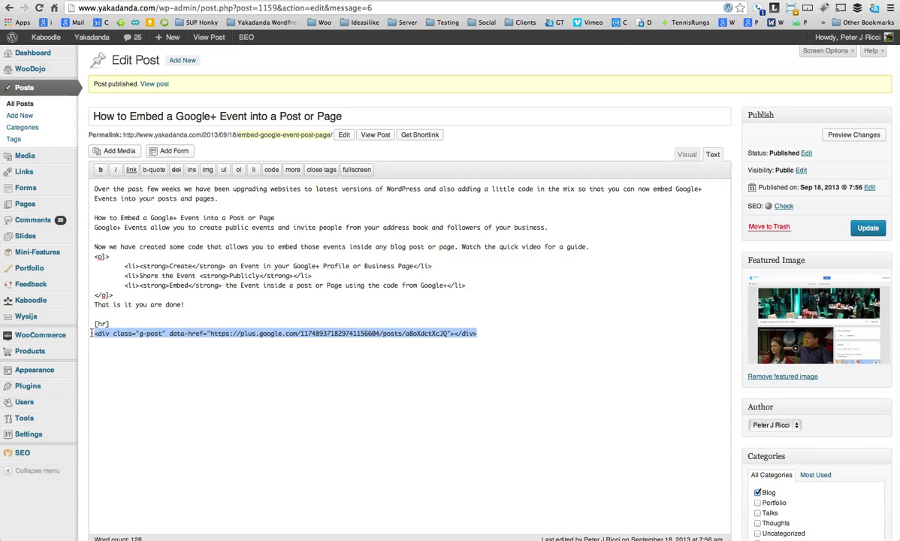
left_click(96, 334)
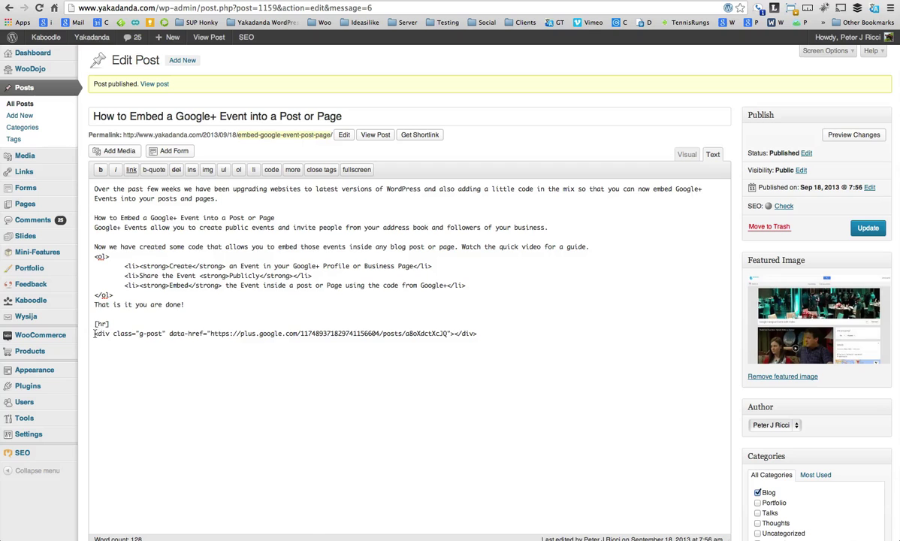
triple_click(94, 333)
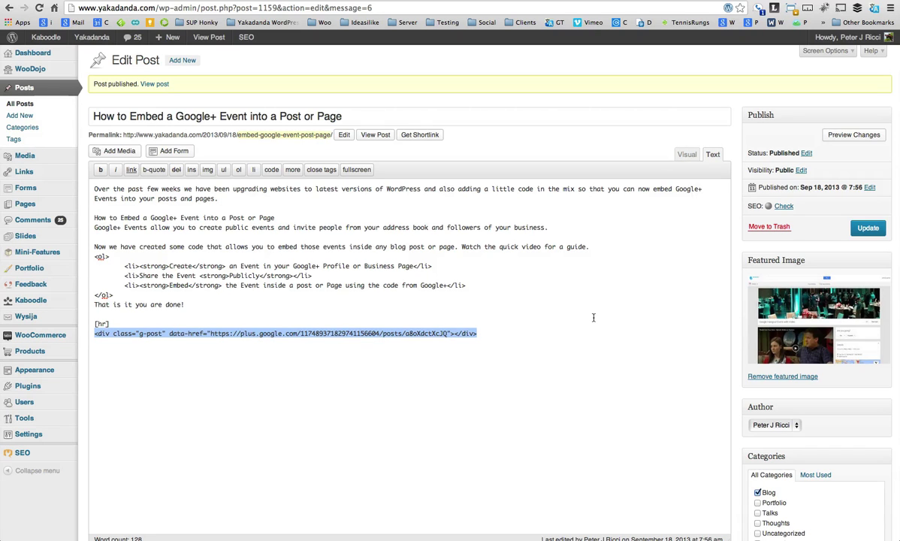
Toggle to Visual and back to Text, then Update the published post
left_click(687, 156)
left_click(712, 154)
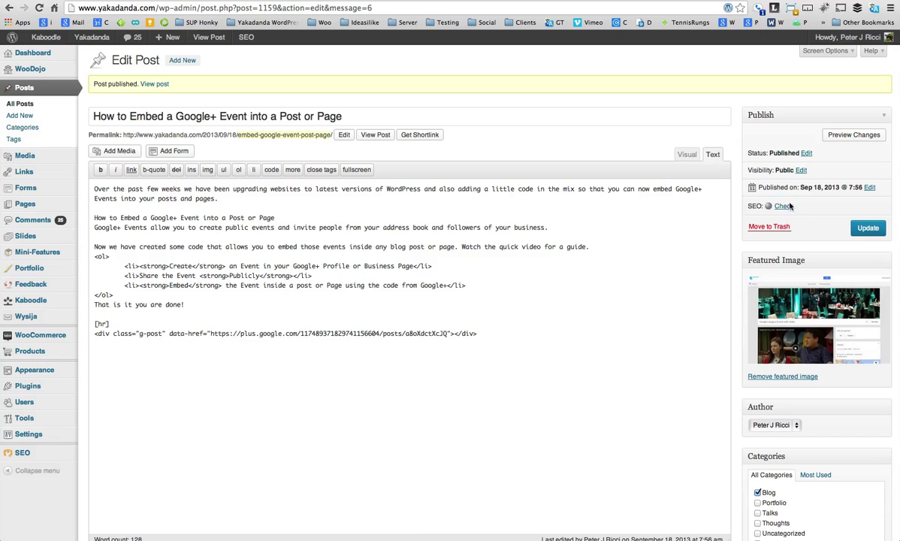
left_click(860, 229)
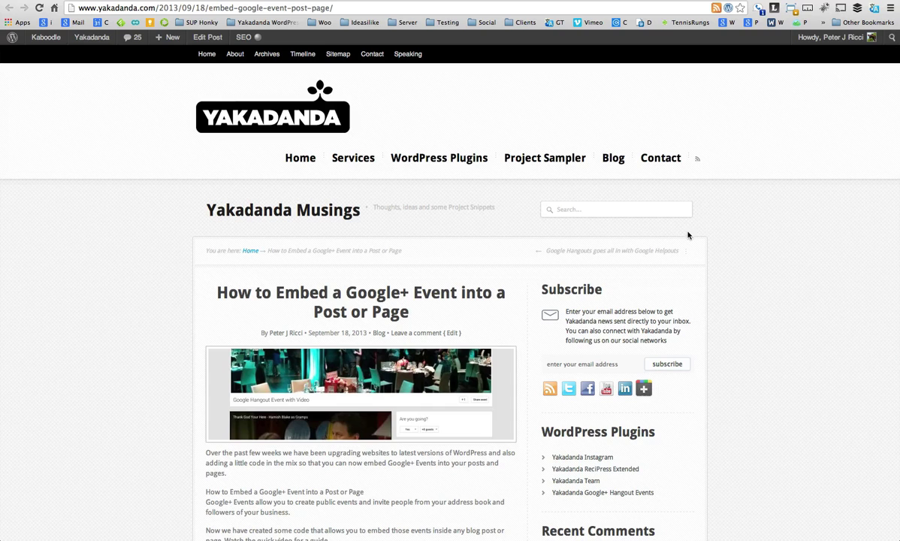
Scroll the live post to confirm the Google Hangout Event with Video card appears below the instructions
scroll(687, 233, "down", 5)
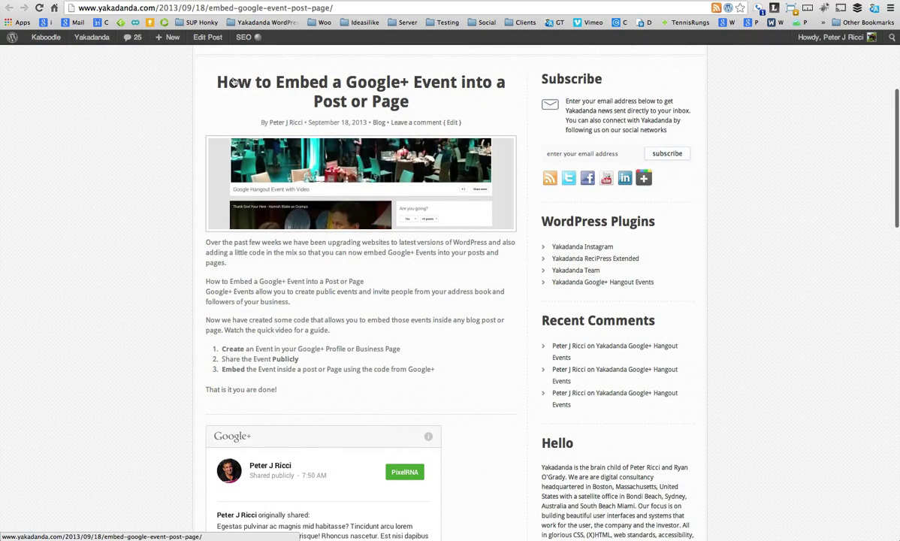
left_click_drag(243, 242, 301, 392)
left_click(301, 391)
scroll(352, 385, "down", 5)
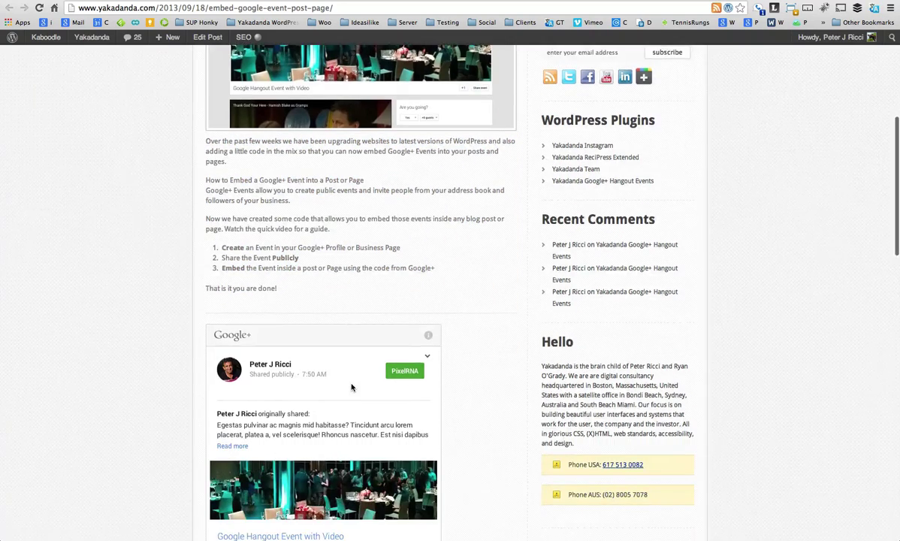
scroll(483, 349, "down", 1)
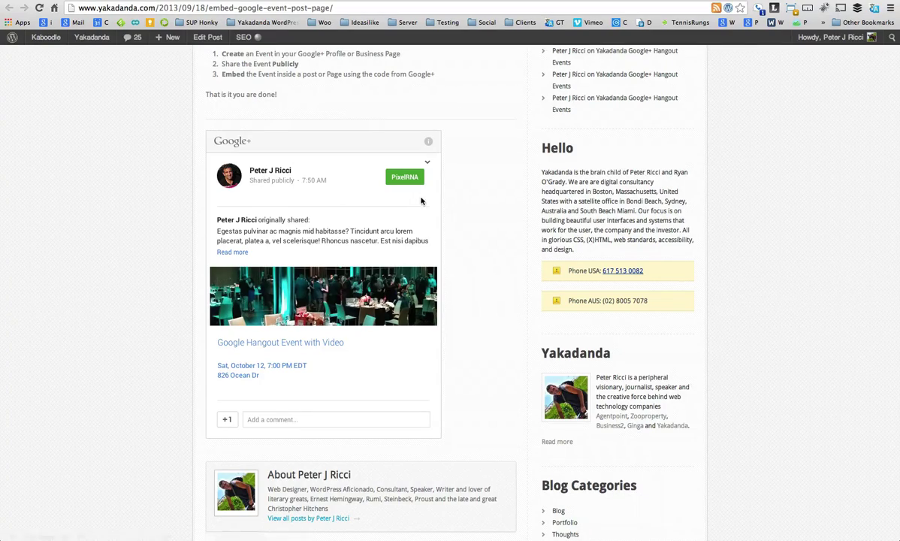
scroll(479, 202, "up", 10)
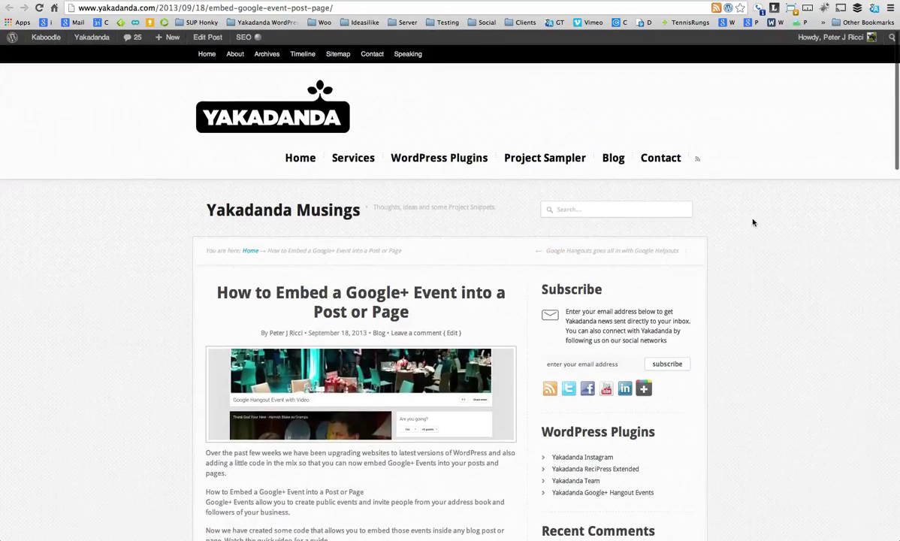
scroll(755, 223, "down", 5)
scroll(758, 222, "down", 2)
scroll(759, 222, "up", 10)
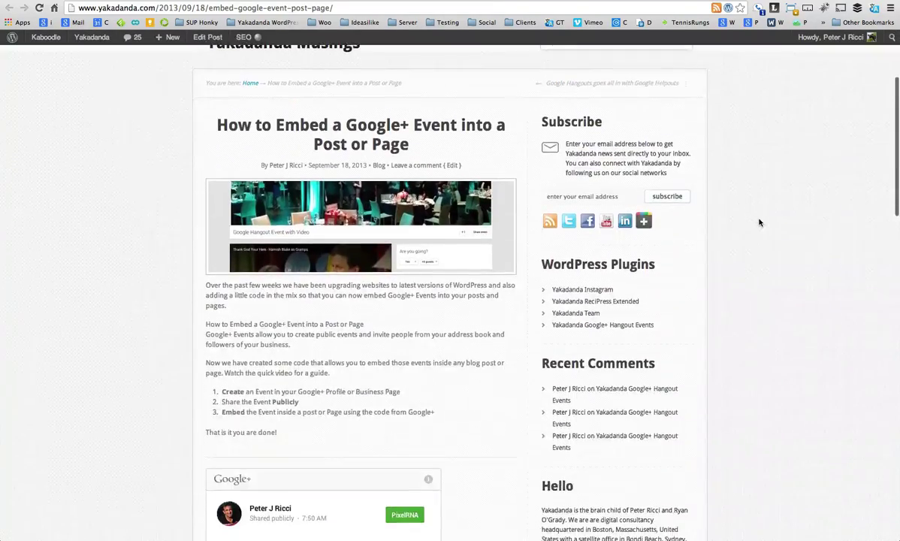